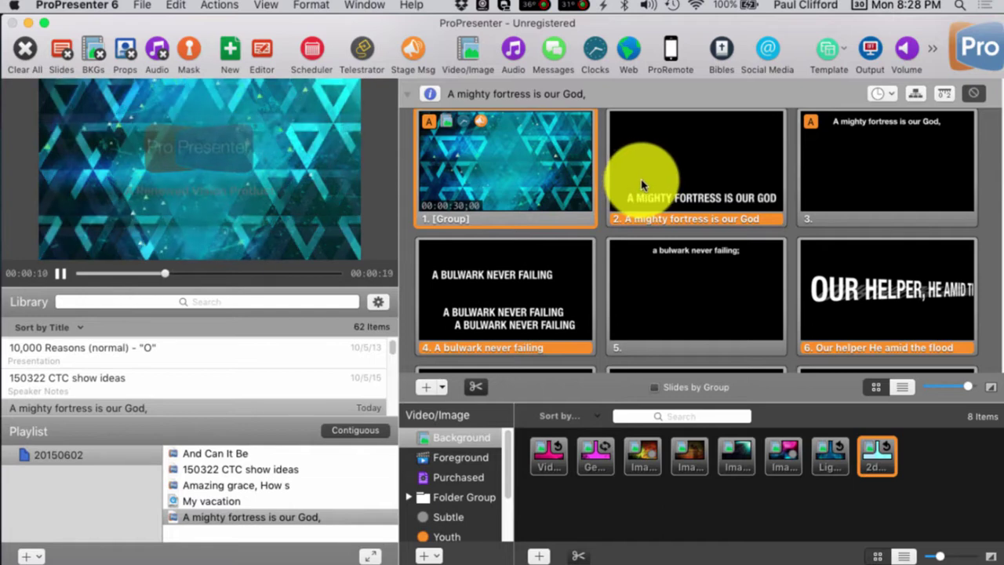
- Put slide 2, 'A mighty fortress is our God', live, then trigger it again
{"action": "left_click", "coordinate": [642, 185]}
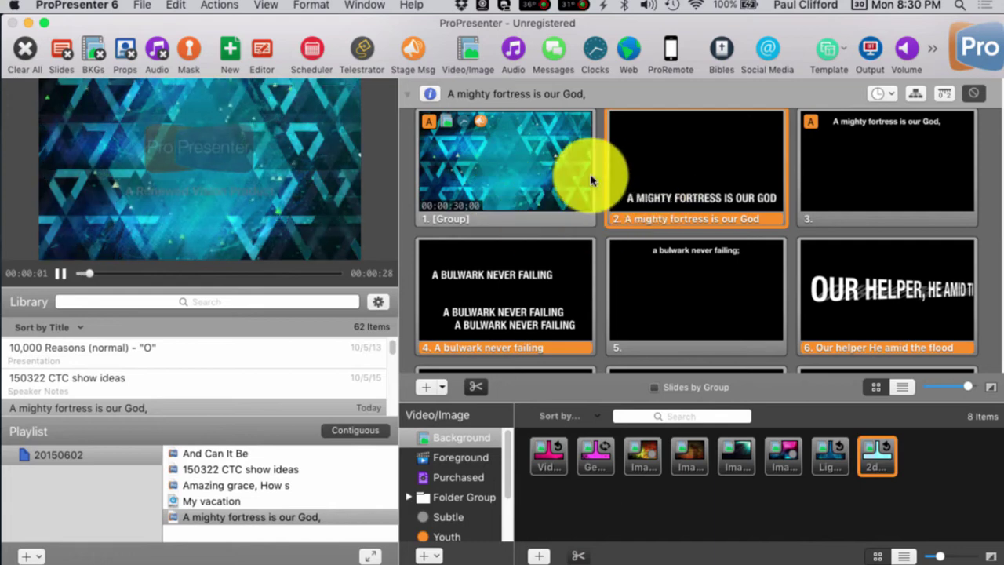
{"action": "left_click", "coordinate": [697, 169]}
- In the slide editor, delete the video element from slide 4, 'A bulwark never failing'
{"action": "right_click", "coordinate": [696, 171]}
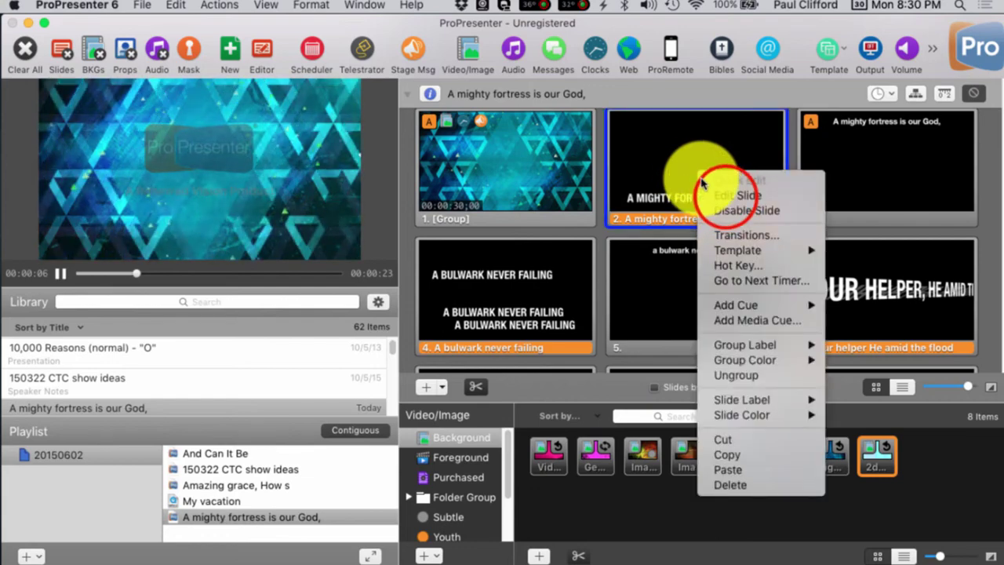
{"action": "left_click", "coordinate": [726, 195]}
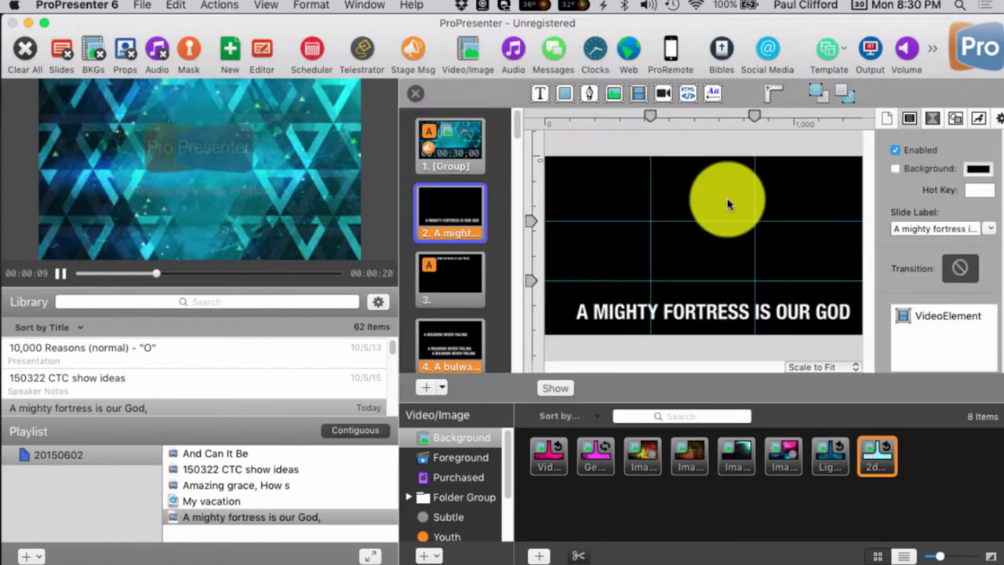
{"action": "left_click", "coordinate": [442, 339]}
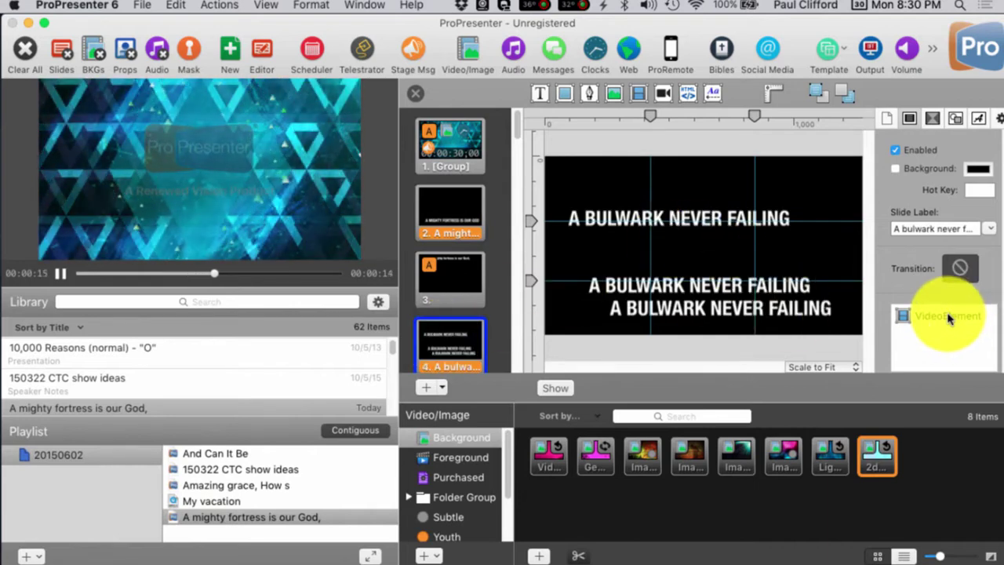
{"action": "scroll", "coordinate": [942, 274], "scroll_direction": "down", "scroll_amount": 1}
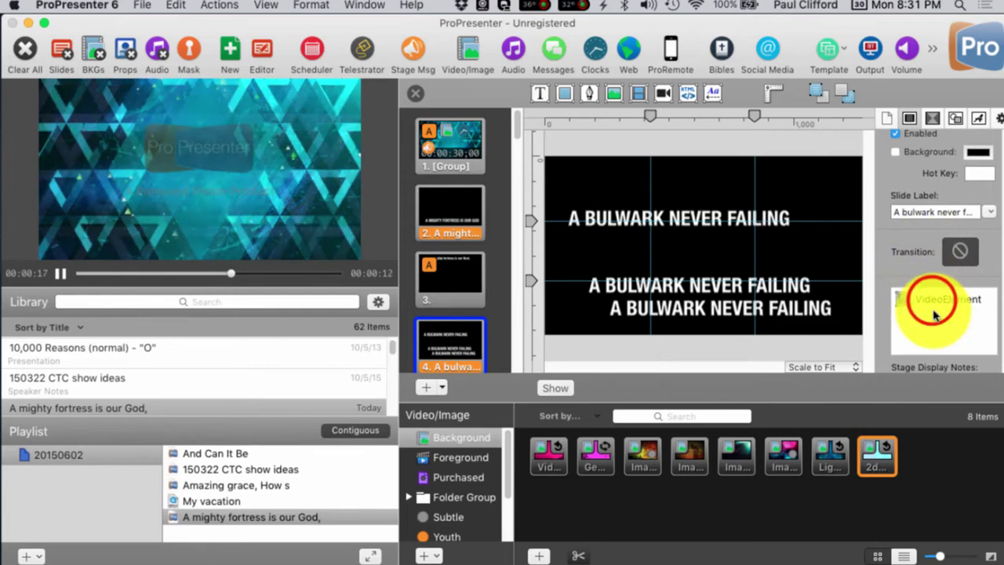
{"action": "left_click", "coordinate": [934, 301]}
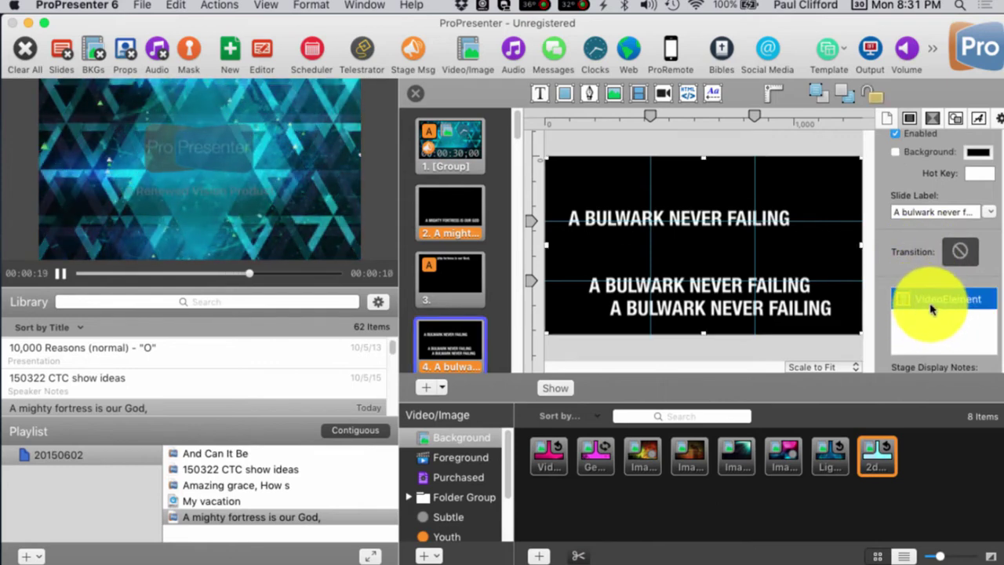
{"action": "key", "text": "Delete"}
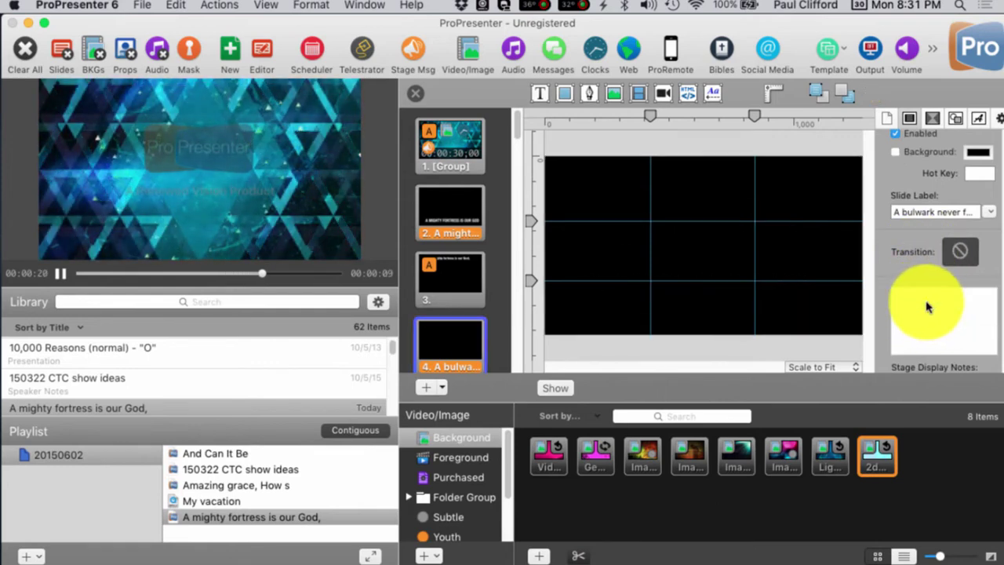
- Add the movie 'A might fortress verse 1 line 2.mov' to slide 4
{"action": "left_click", "coordinate": [637, 94]}
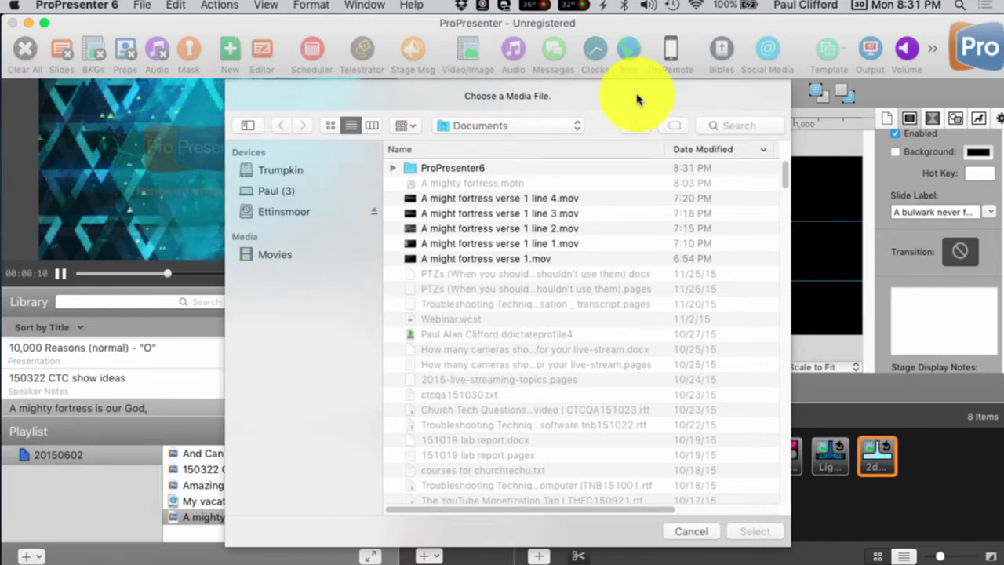
{"action": "left_click", "coordinate": [533, 230]}
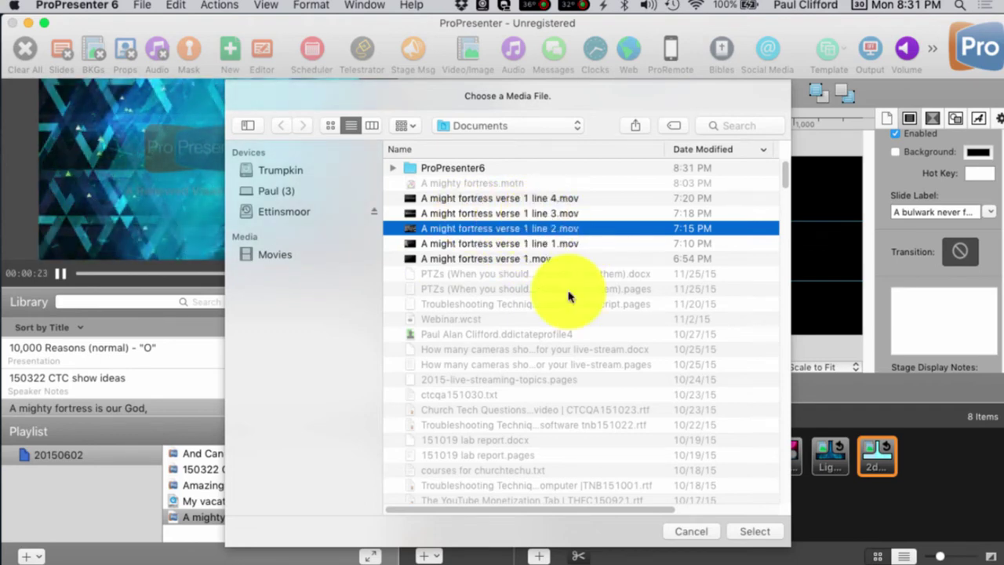
{"action": "left_click", "coordinate": [750, 534]}
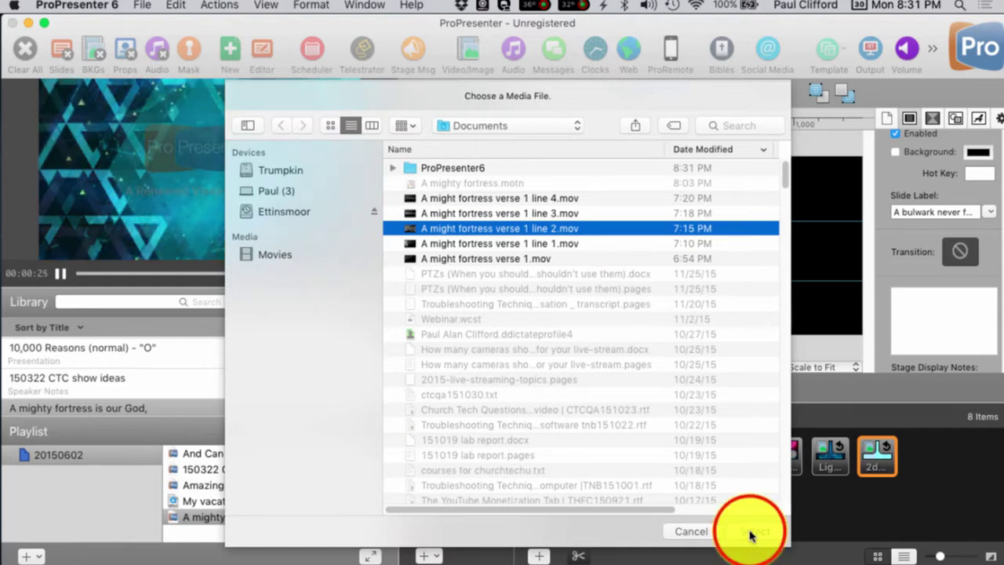
{"action": "left_click", "coordinate": [751, 534]}
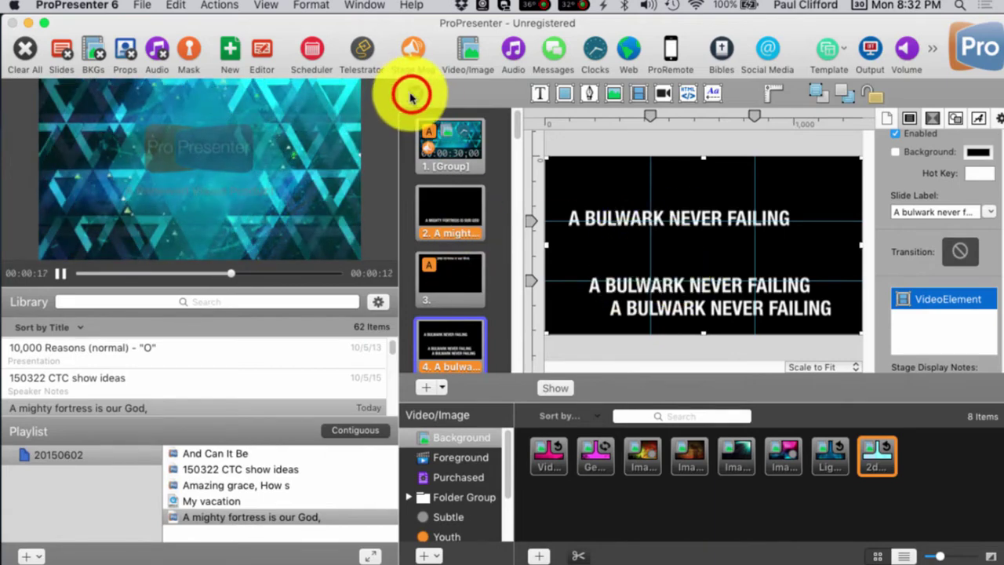
- Close the slide editor and play slide 4's new 'A BULWARK NEVER FAILING' movie
{"action": "left_click", "coordinate": [415, 94]}
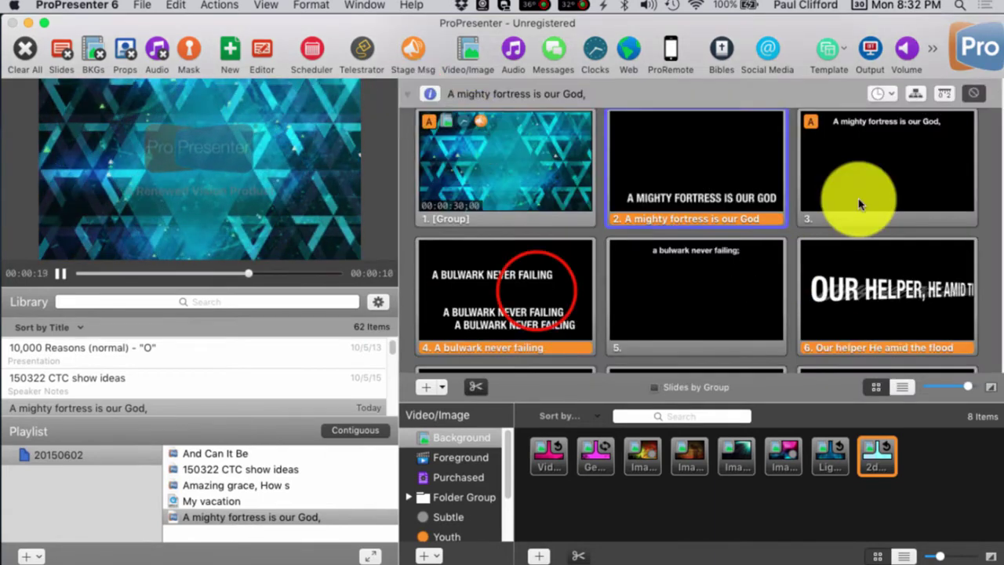
{"action": "left_click", "coordinate": [532, 290]}
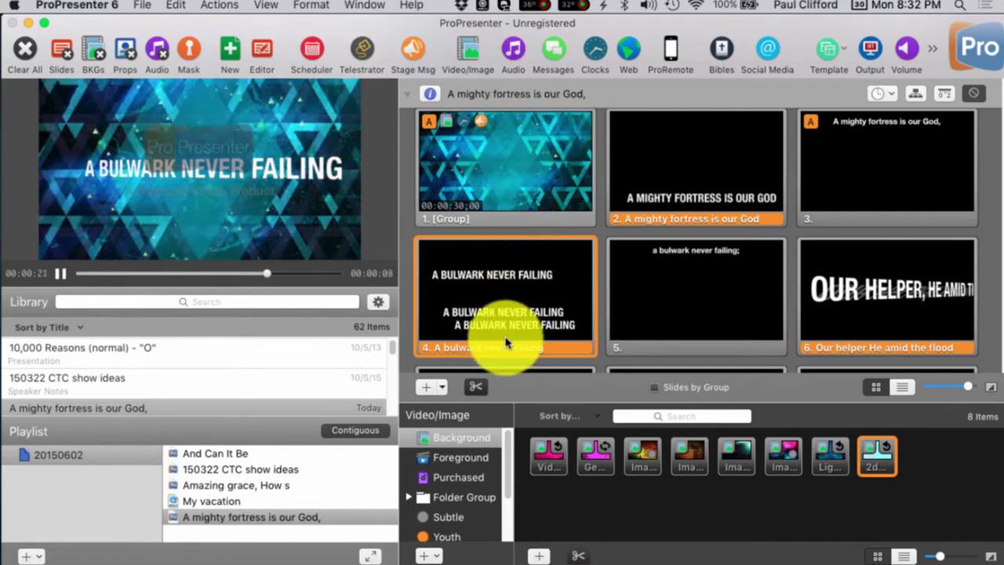
- Set the first bin video as the background and replay slide 4 over it
{"action": "left_click_drag", "start_coordinate": [584, 461], "coordinate": [488, 149]}
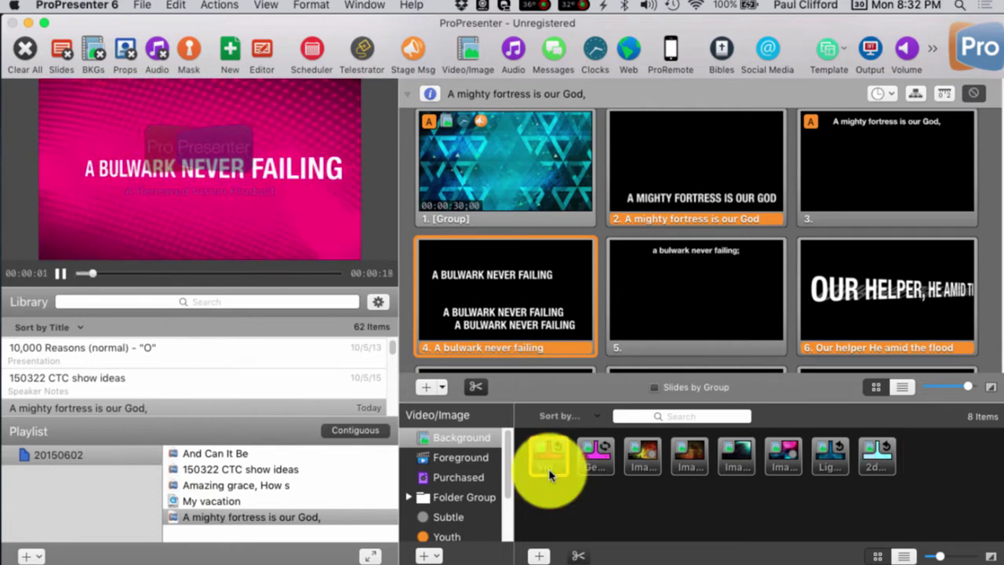
{"action": "left_click_drag", "start_coordinate": [550, 471], "coordinate": [495, 174]}
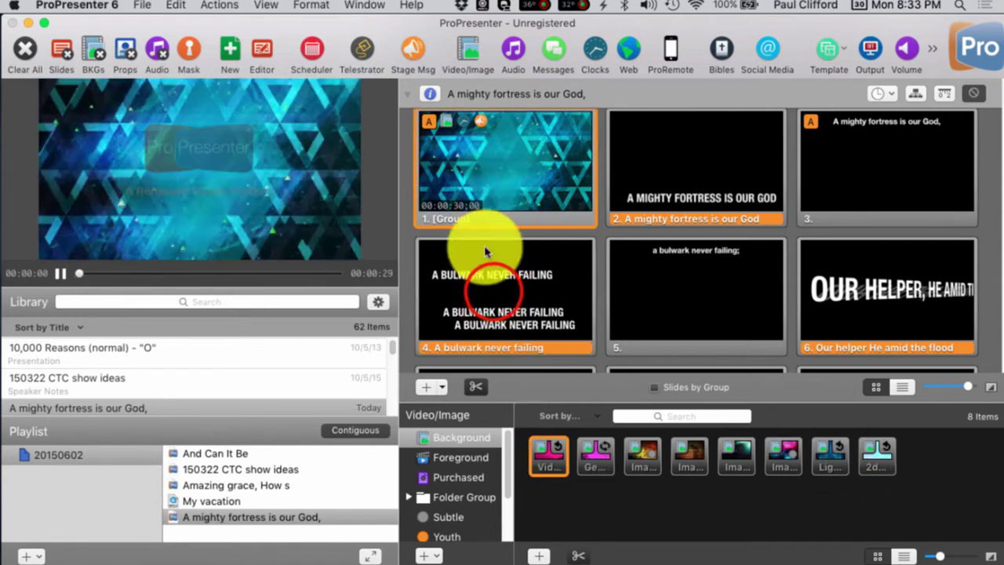
{"action": "left_click", "coordinate": [494, 294]}
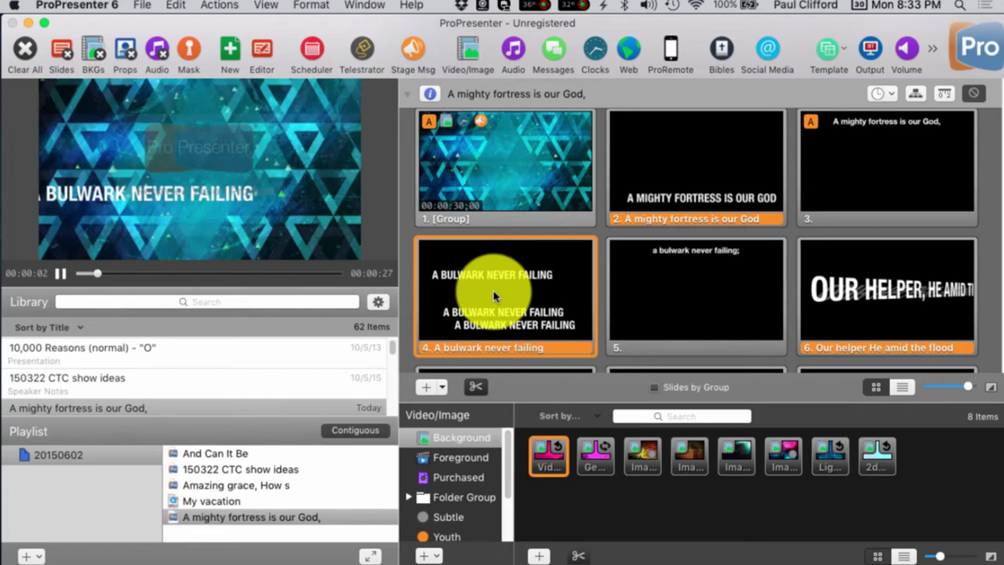
- Try the pink, grunge, fourth, fifth and last bin backgrounds behind the lyric
{"action": "left_click_drag", "start_coordinate": [595, 459], "coordinate": [598, 471]}
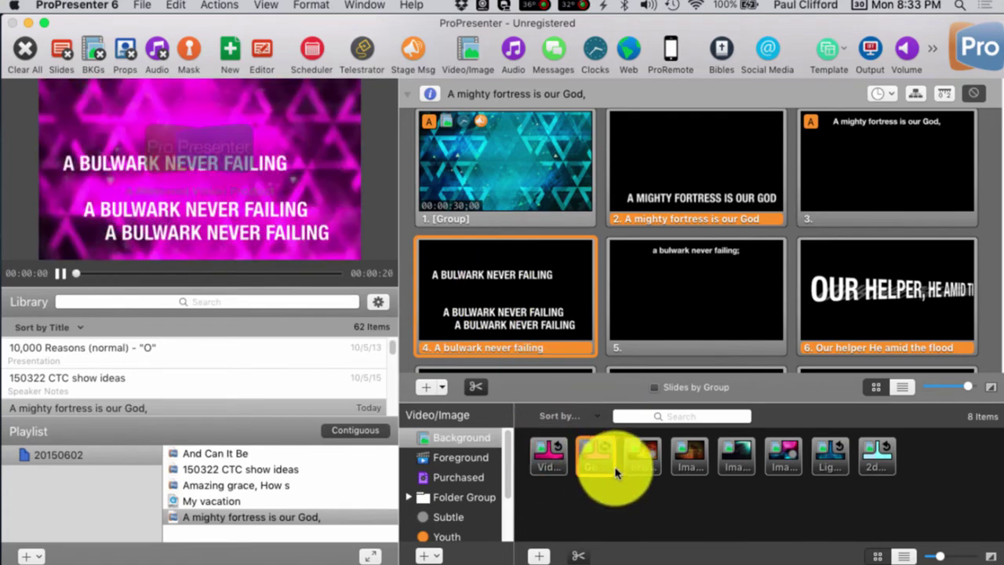
{"action": "left_click", "coordinate": [651, 460]}
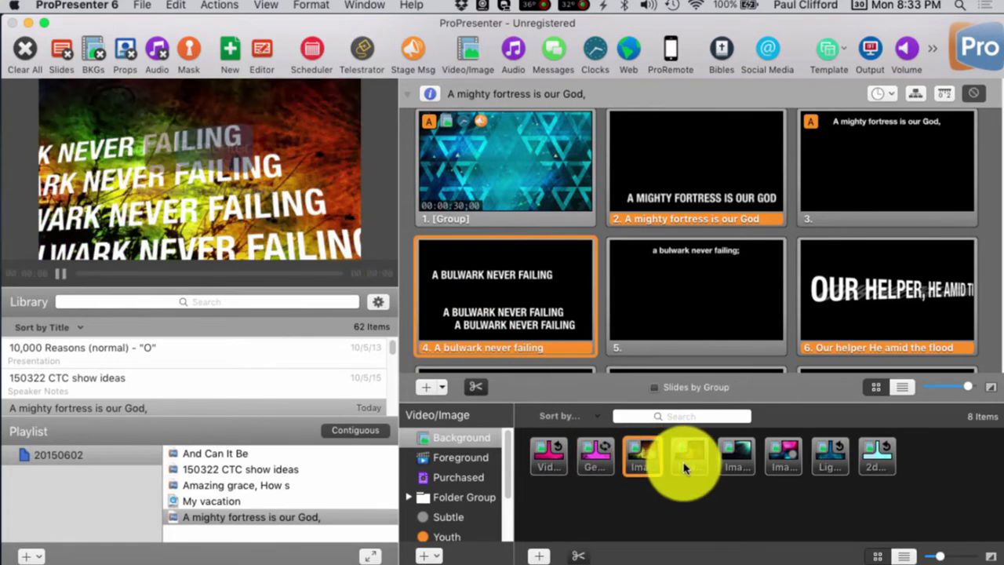
{"action": "left_click", "coordinate": [688, 465]}
{"action": "left_click", "coordinate": [731, 468]}
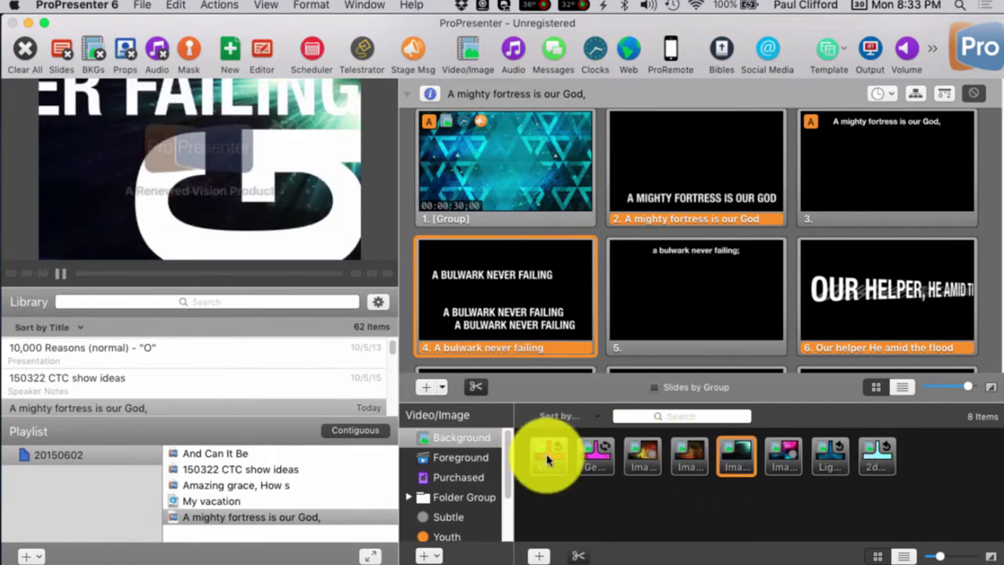
{"action": "left_click_drag", "start_coordinate": [547, 461], "coordinate": [571, 437]}
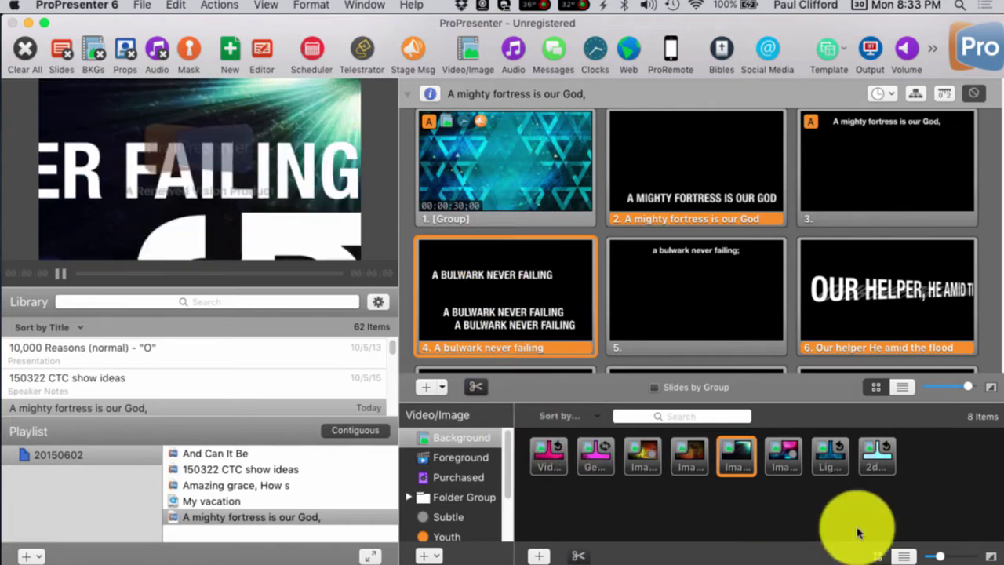
{"action": "left_click_drag", "start_coordinate": [872, 455], "coordinate": [883, 465]}
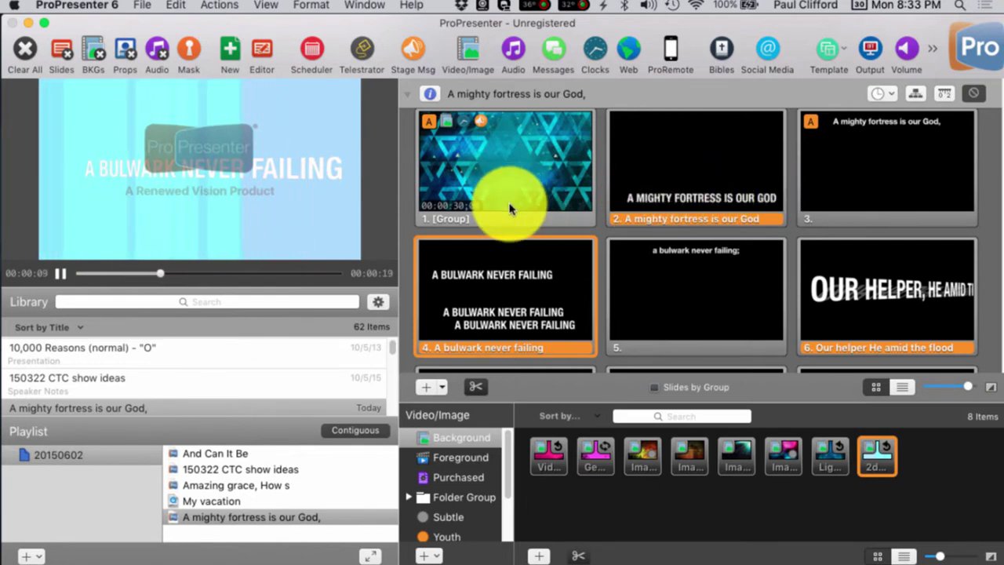
- Play slide 1, give it a Kinetic typography stage display layout cue, and open Preferences
{"action": "left_click", "coordinate": [496, 163]}
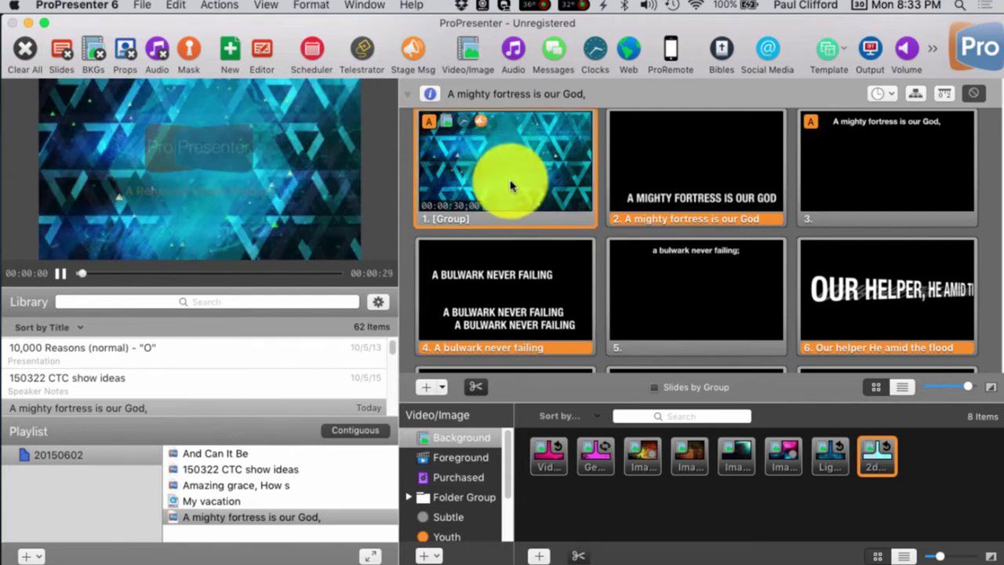
{"action": "right_click", "coordinate": [481, 127]}
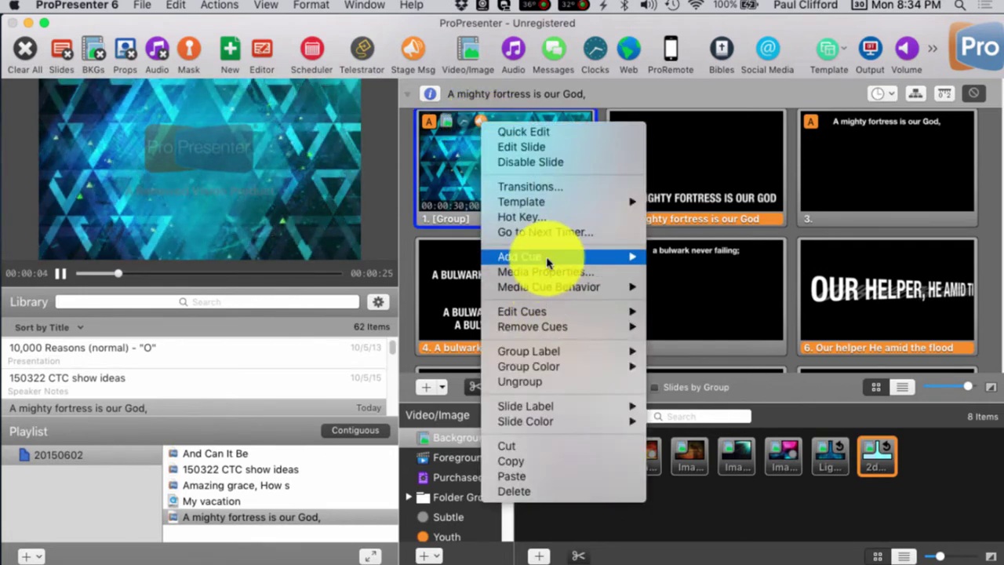
{"action": "mouse_move", "coordinate": [520, 256]}
{"action": "mouse_move", "coordinate": [721, 280]}
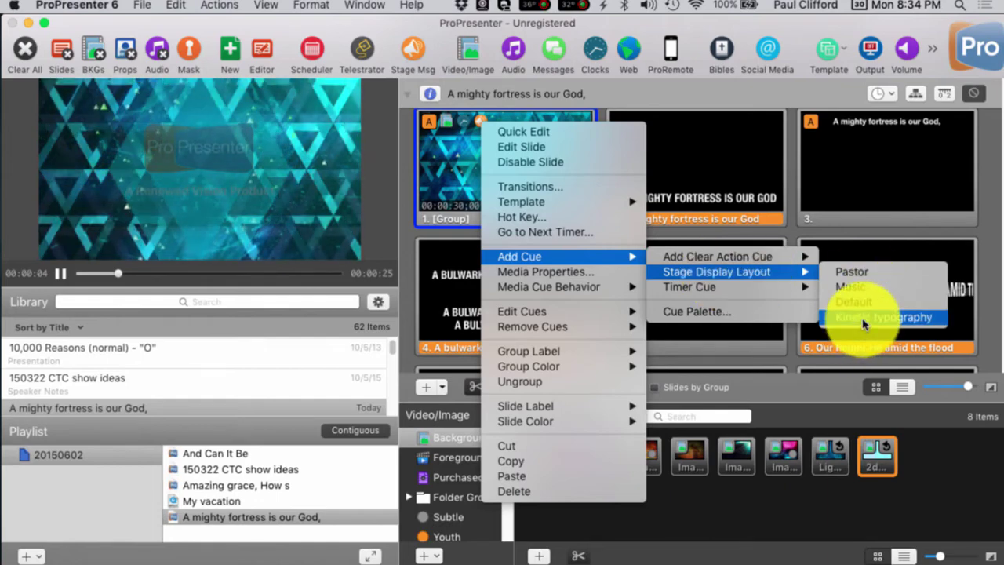
{"action": "left_click", "coordinate": [797, 149]}
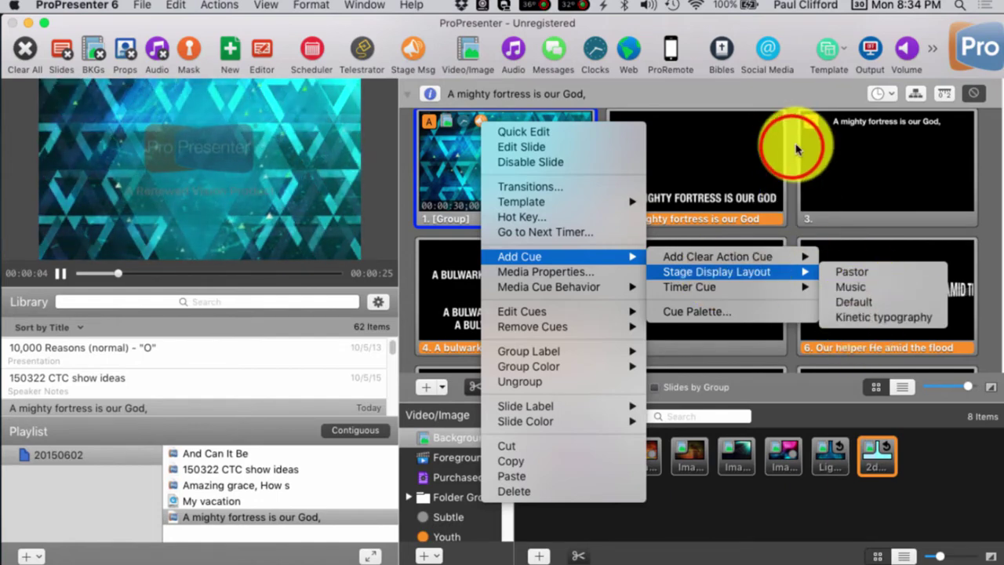
{"action": "left_click", "coordinate": [105, 8]}
{"action": "left_click", "coordinate": [96, 45]}
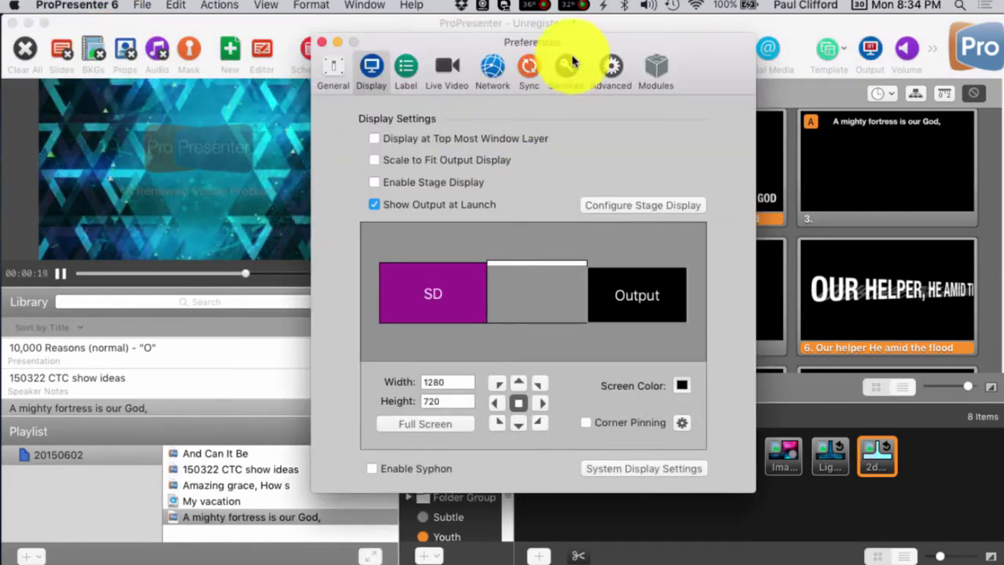
- Inspect the Kinetic typography stage layout's next slide and next slide notes, then close the layout editor
{"action": "left_click", "coordinate": [642, 206]}
{"action": "left_click", "coordinate": [603, 55]}
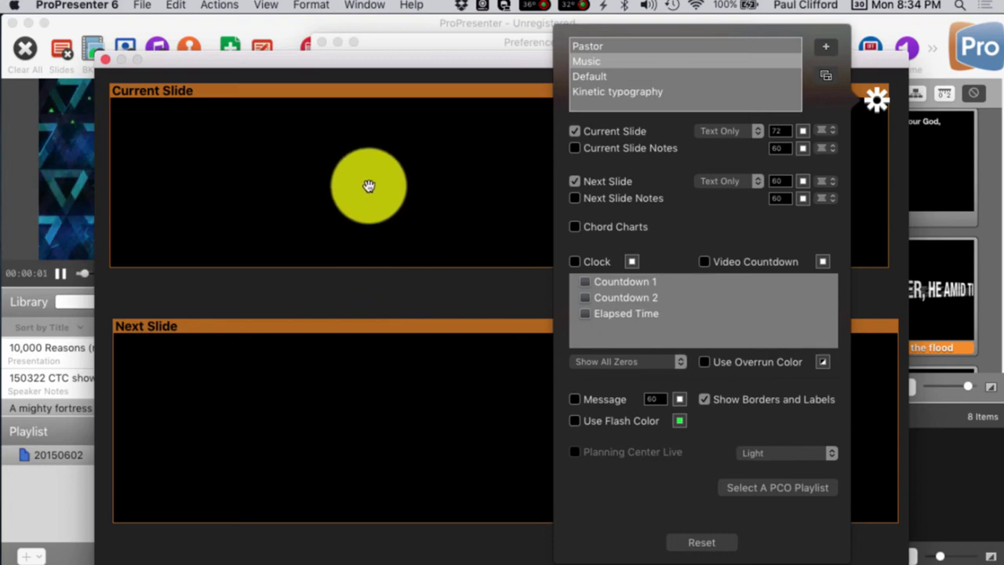
{"action": "left_click", "coordinate": [633, 93]}
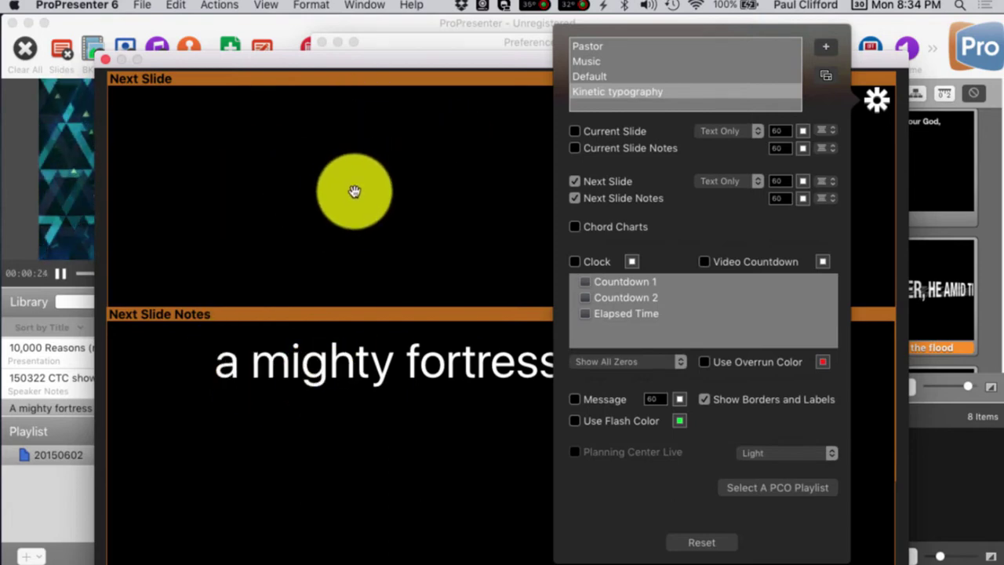
{"action": "left_click", "coordinate": [106, 59]}
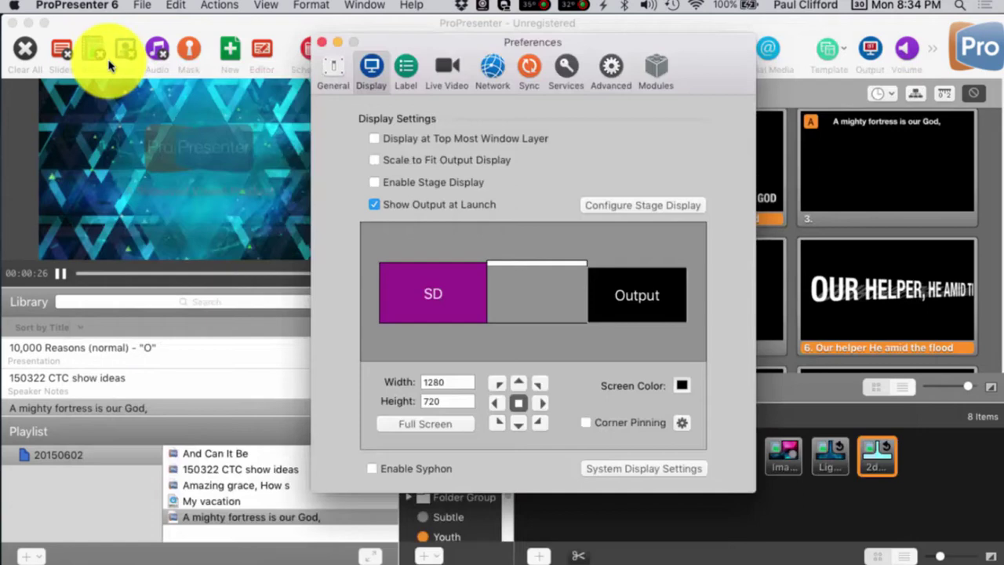
- Close Preferences and verify the stage display notes on slides 2 and 3 in the slide editor
{"action": "left_click", "coordinate": [321, 41]}
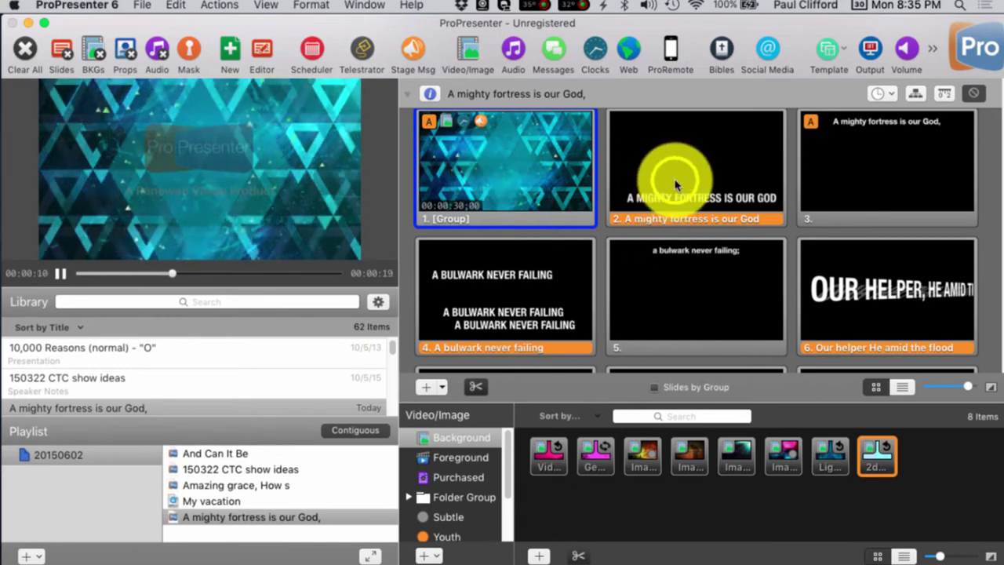
{"action": "right_click", "coordinate": [697, 200]}
{"action": "left_click", "coordinate": [700, 202]}
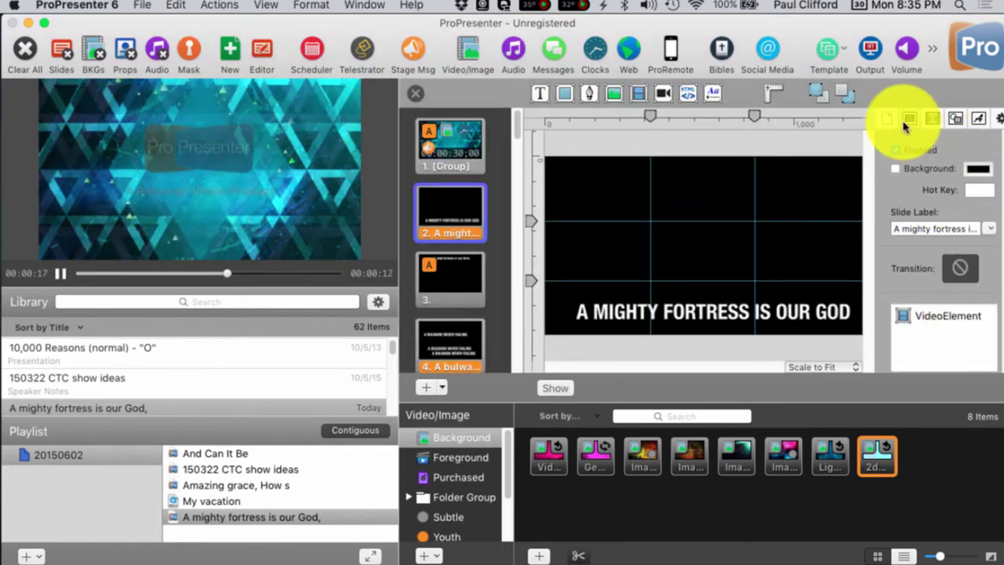
{"action": "scroll", "coordinate": [914, 283], "scroll_direction": "down", "scroll_amount": 3}
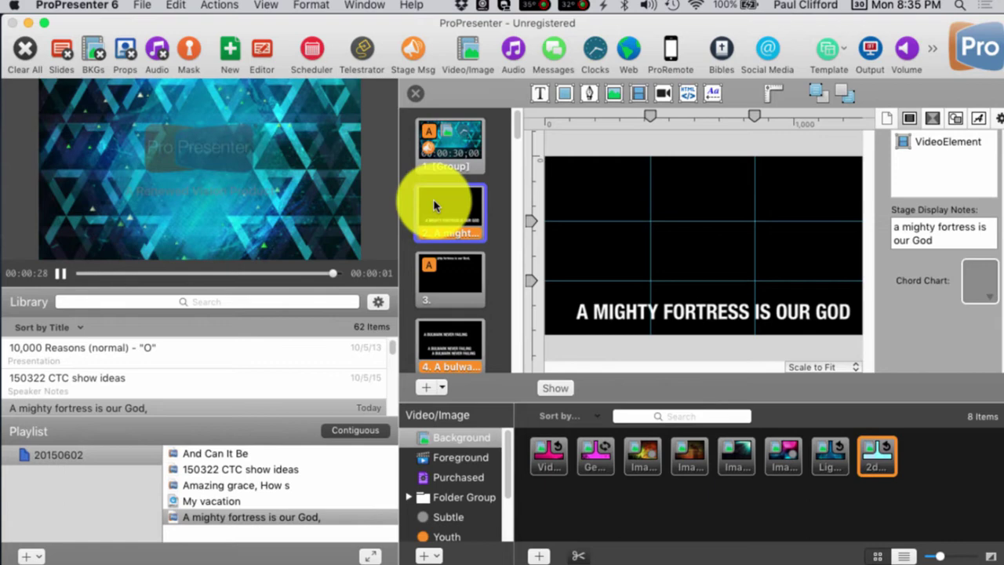
{"action": "left_click", "coordinate": [445, 280]}
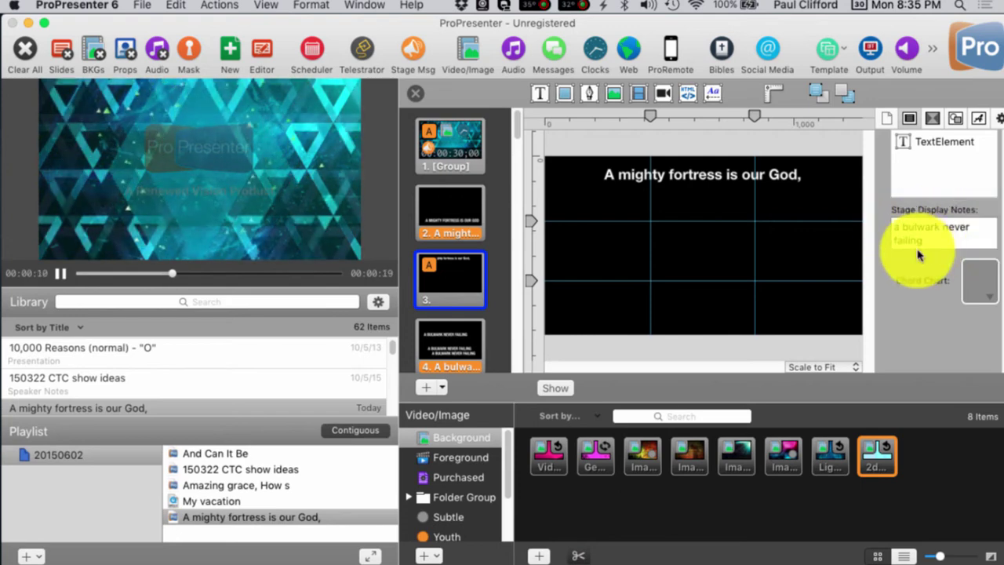
{"action": "scroll", "coordinate": [475, 281], "scroll_direction": "down", "scroll_amount": 3}
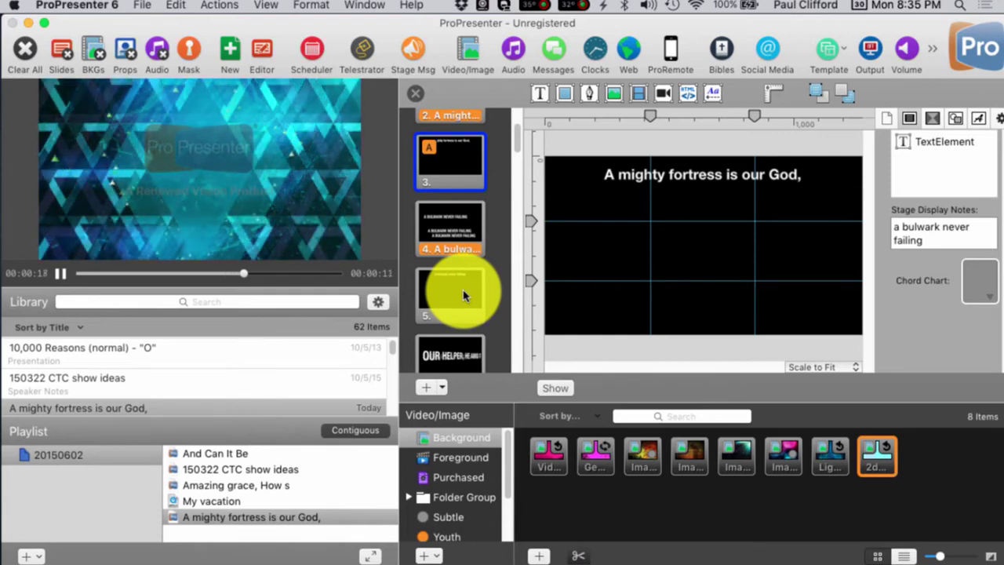
{"action": "left_click", "coordinate": [423, 104]}
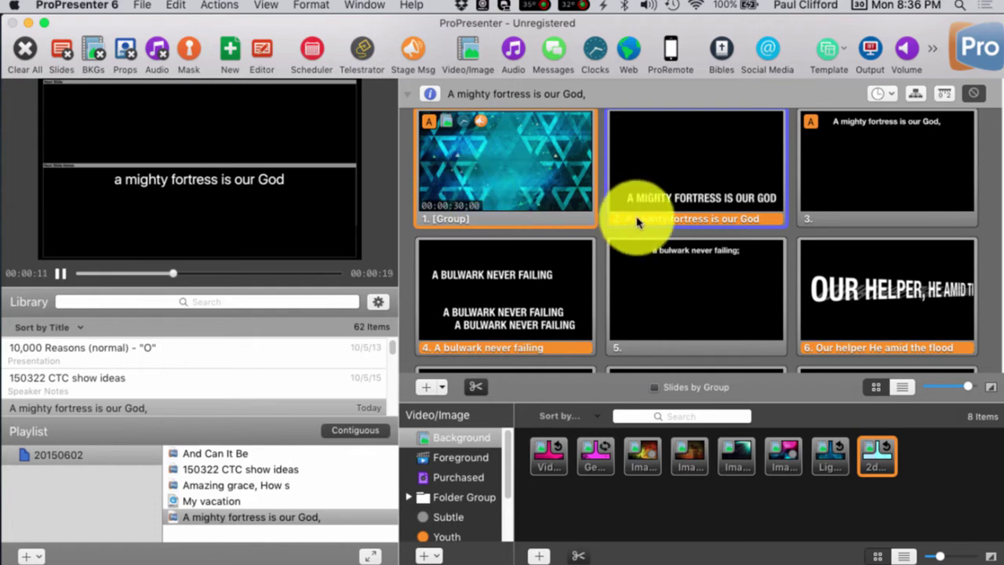
- Trigger slides 2, 4, 6 and 3 live, watching the stage preview show each upcoming line
{"action": "left_click", "coordinate": [681, 203]}
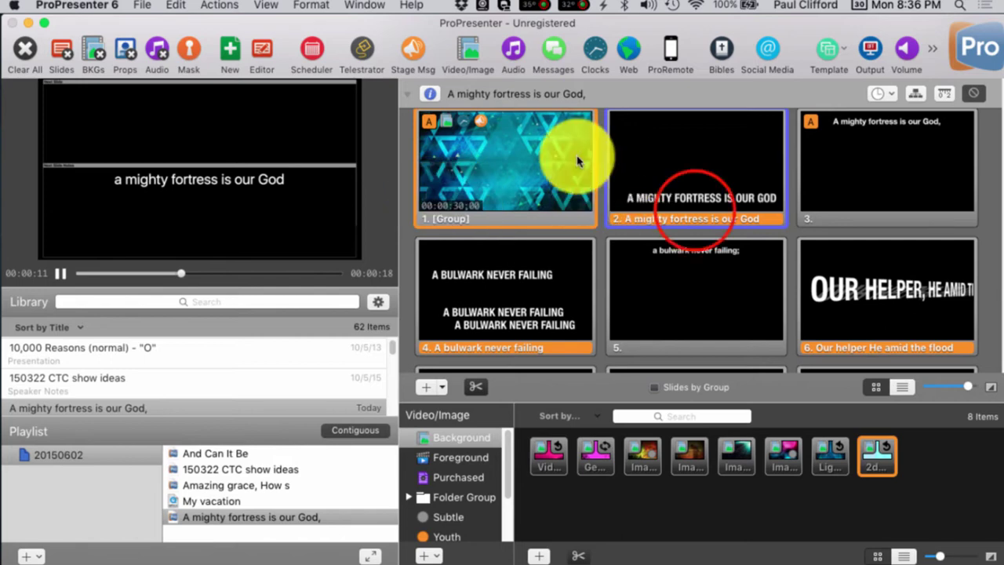
{"action": "left_click", "coordinate": [696, 210]}
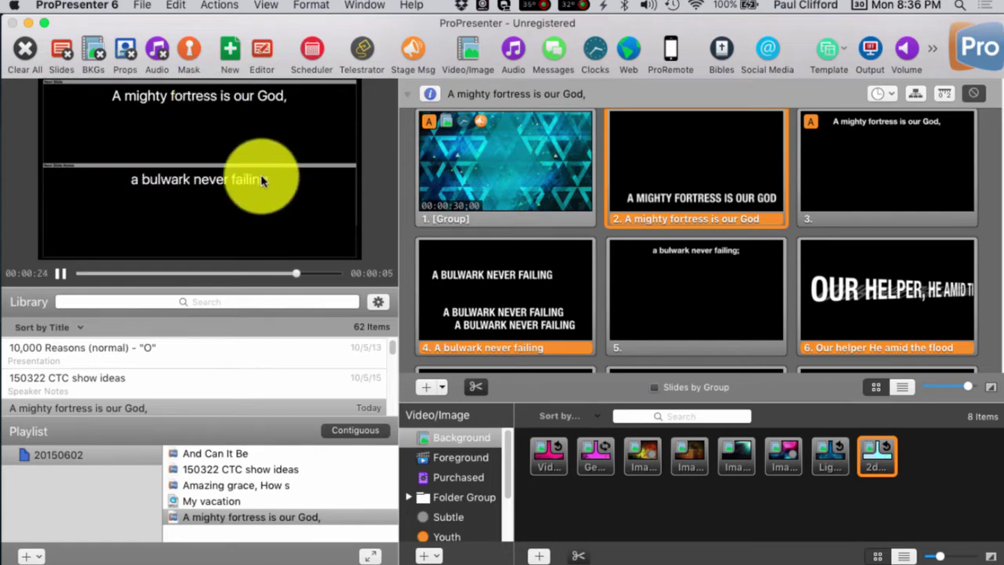
{"action": "left_click", "coordinate": [502, 302]}
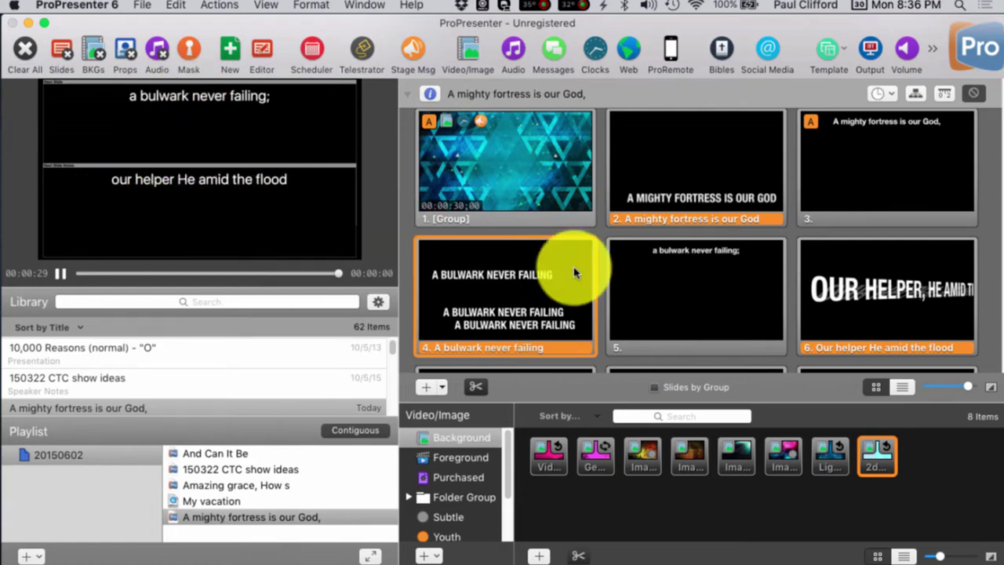
{"action": "left_click", "coordinate": [910, 317]}
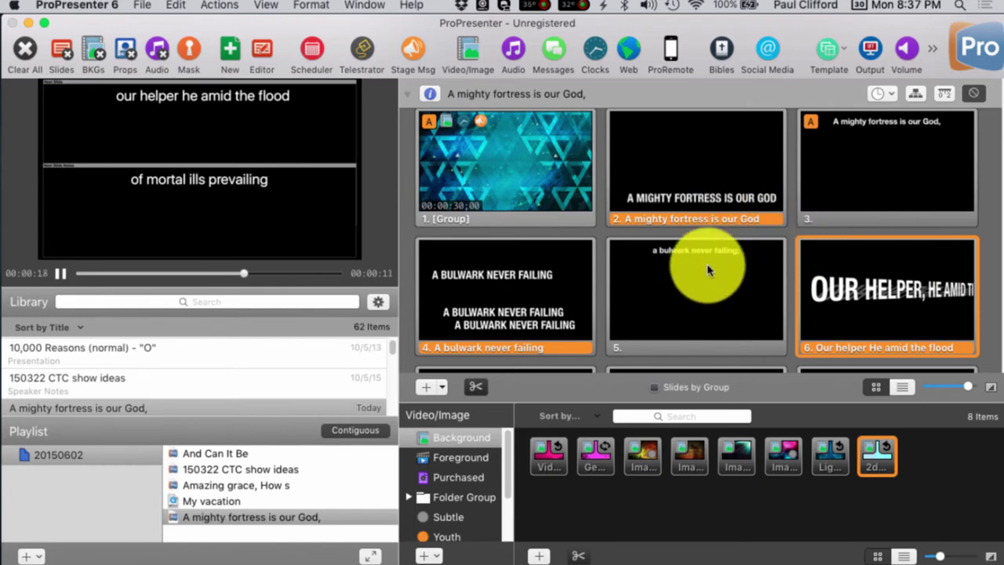
{"action": "left_click", "coordinate": [866, 167]}
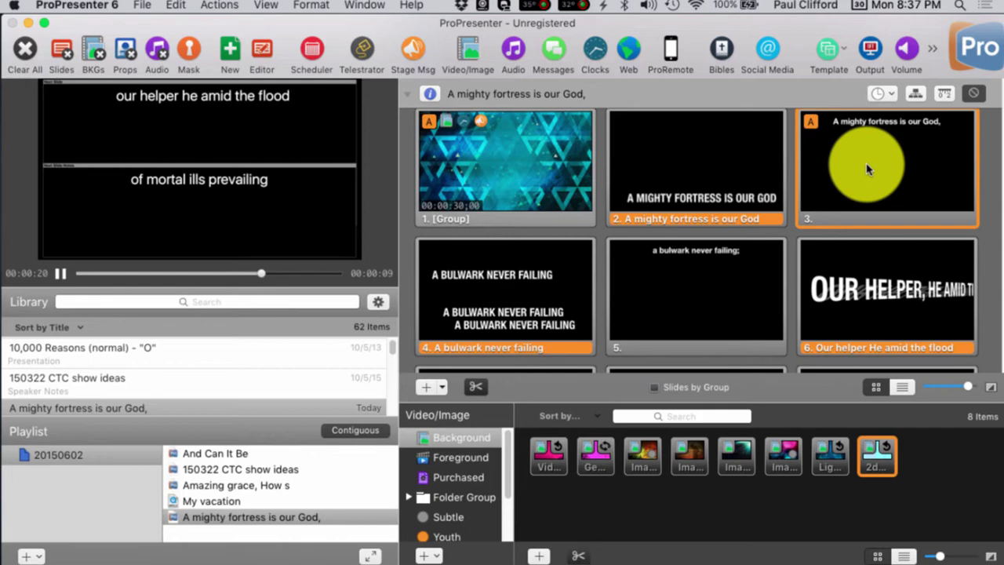
- Take the opening background slide 1 live, then slides 3 and 5
{"action": "left_click", "coordinate": [469, 143]}
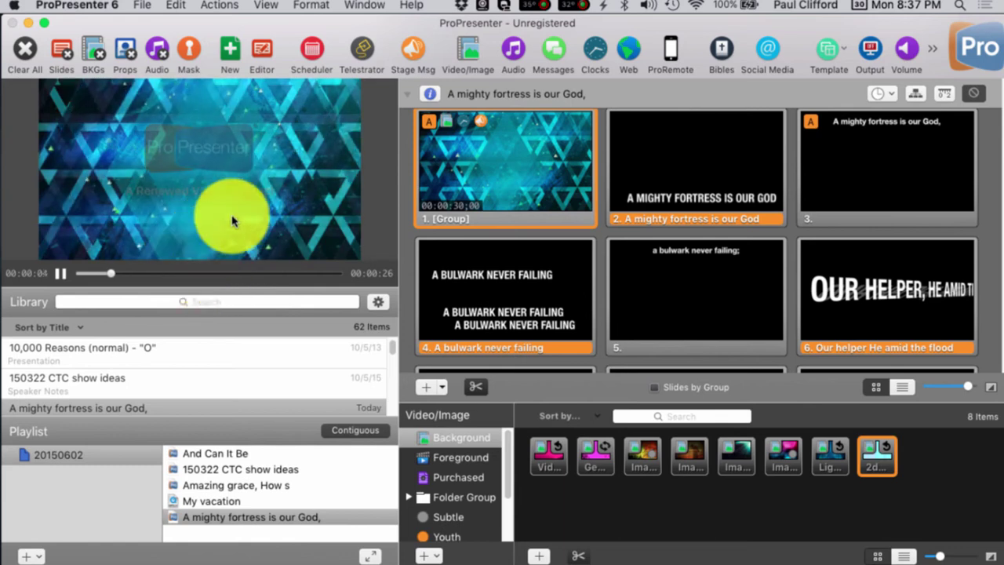
{"action": "left_click", "coordinate": [891, 179]}
{"action": "left_click", "coordinate": [715, 274]}
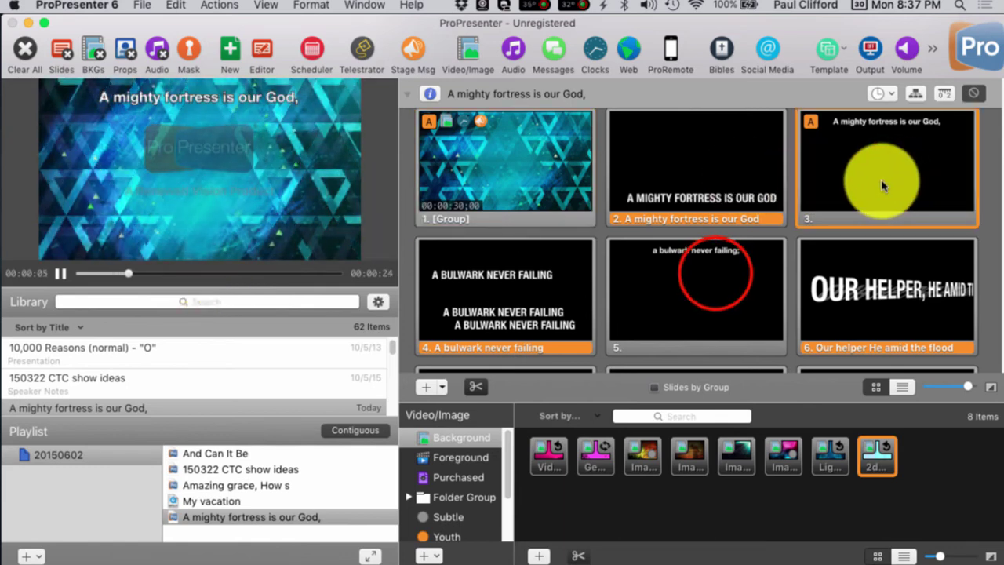
{"action": "left_click", "coordinate": [716, 278]}
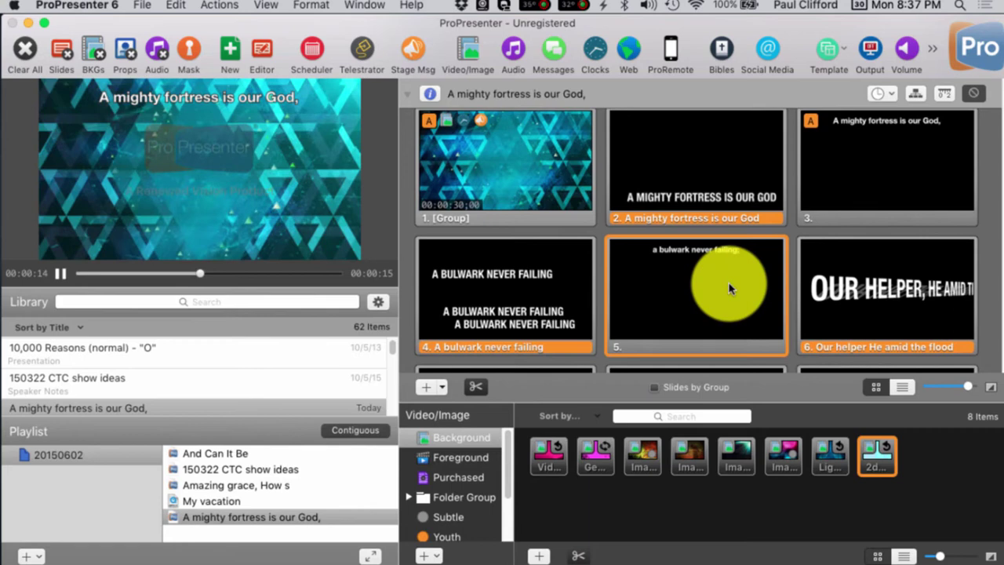
- Put slides 7 and 9 live, then restart slide 2, 'A mighty fortress is our God'
{"action": "scroll", "coordinate": [714, 275], "scroll_direction": "down", "scroll_amount": 2}
{"action": "left_click", "coordinate": [520, 318]}
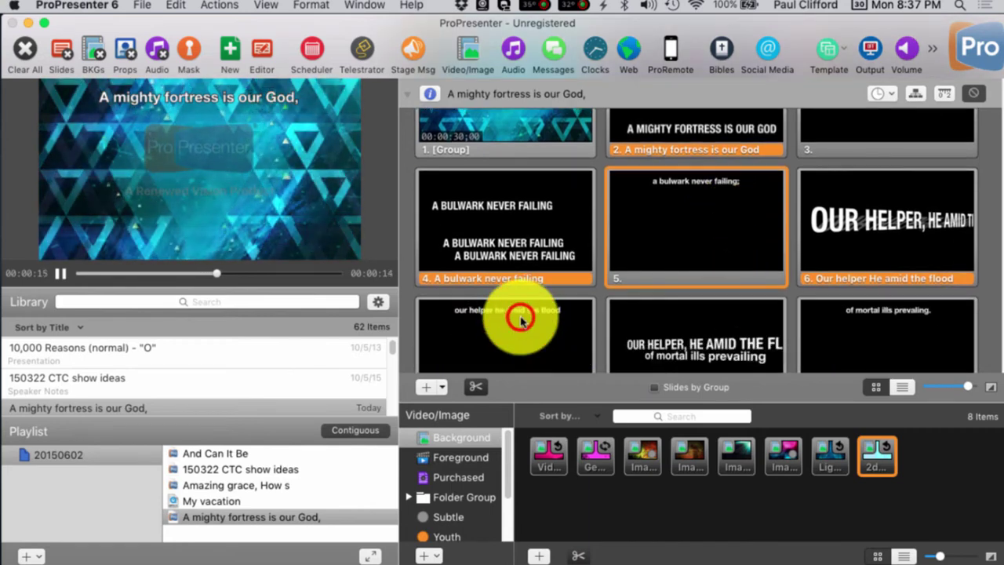
{"action": "left_click", "coordinate": [923, 328]}
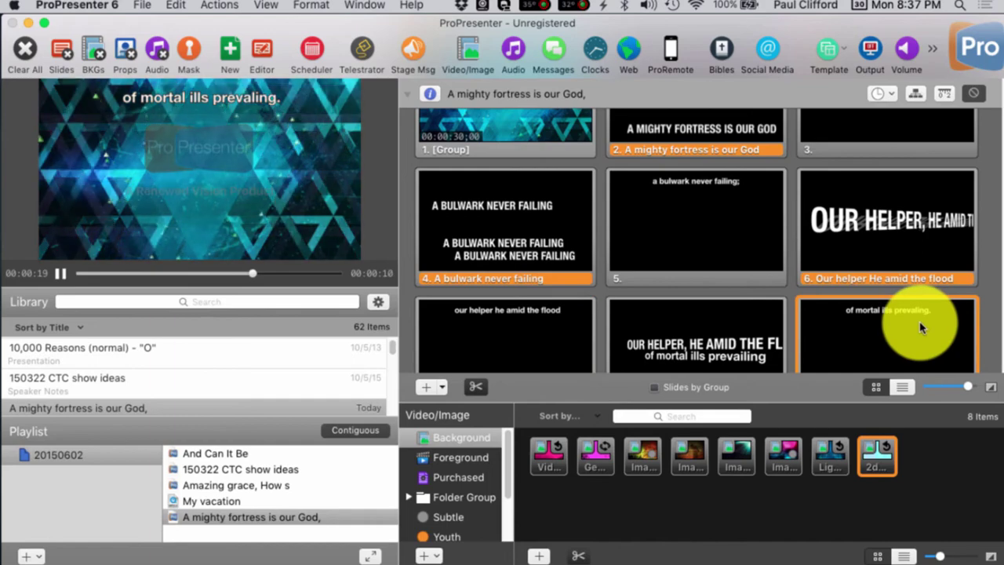
{"action": "scroll", "coordinate": [646, 280], "scroll_direction": "up", "scroll_amount": 3}
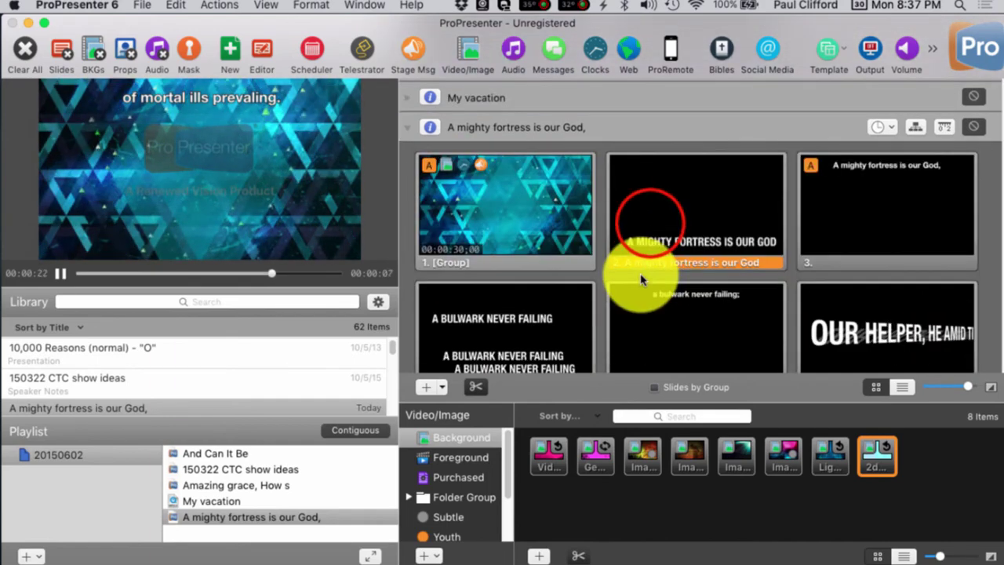
{"action": "left_click", "coordinate": [651, 220]}
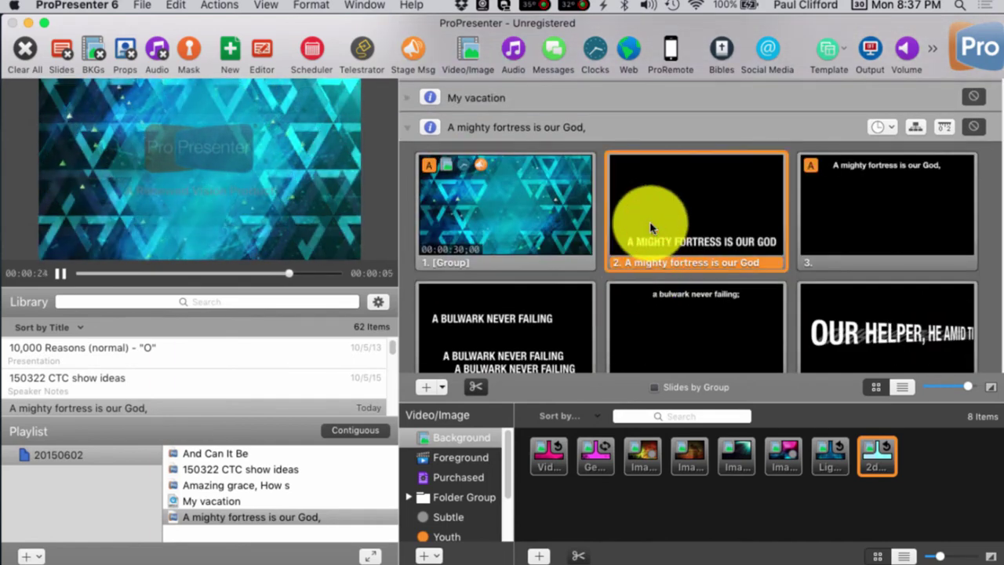